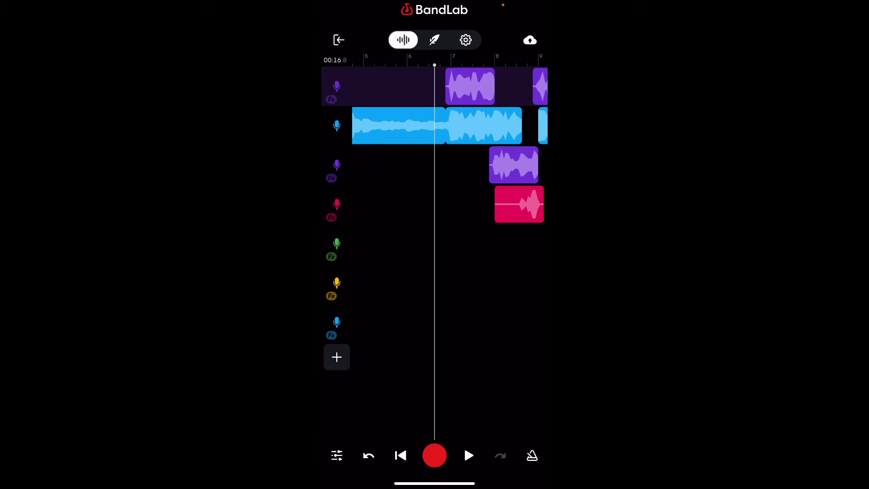
Step: Scroll the timeline right and back left, leaving the playhead near 17 seconds
scroll(450, 144, "right", 3)
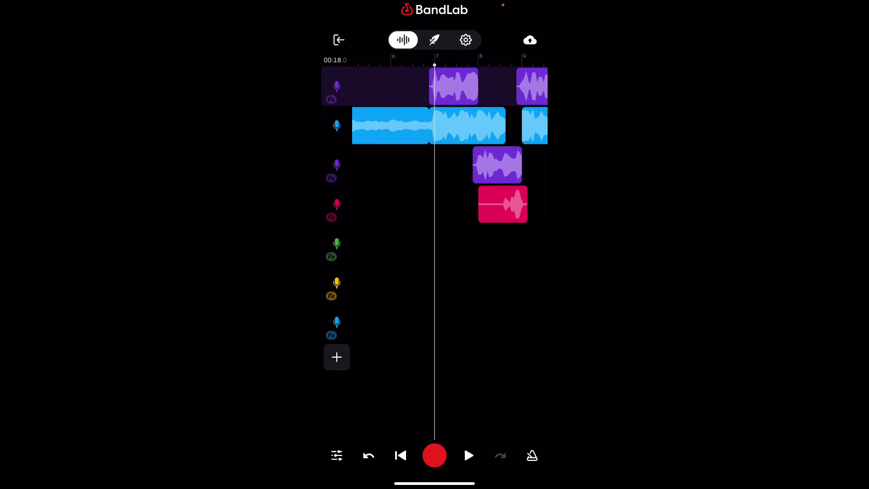
scroll(434, 145, "left", 1)
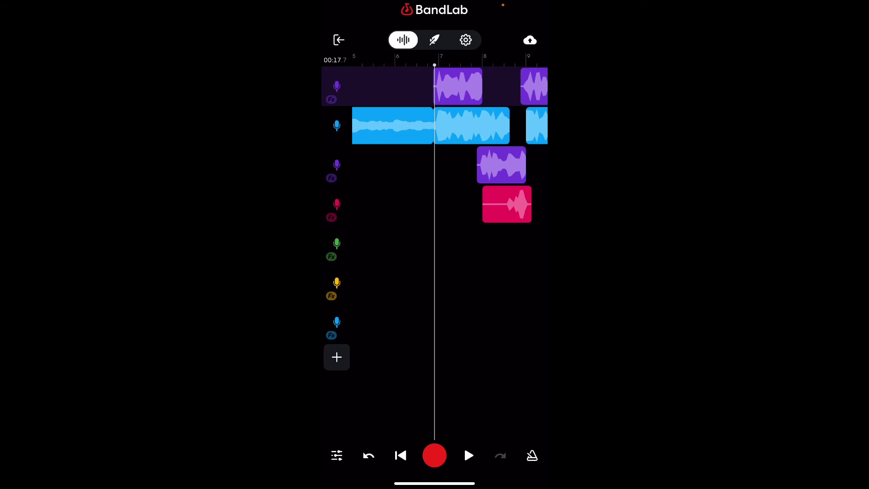
Step: Play the song with the Yeat chain open, viewing DIGI Comp, Noise Gate, Space Maker, Multi Filter and DeEsser
left_click(331, 100)
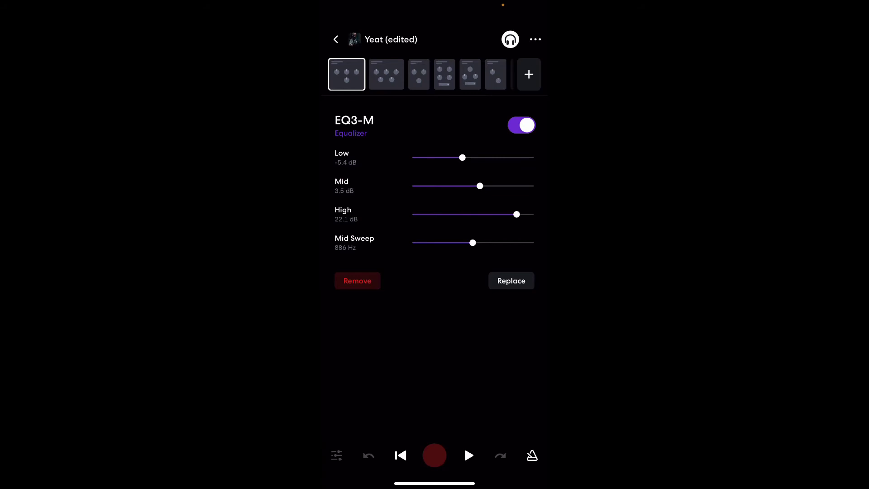
left_click(468, 455)
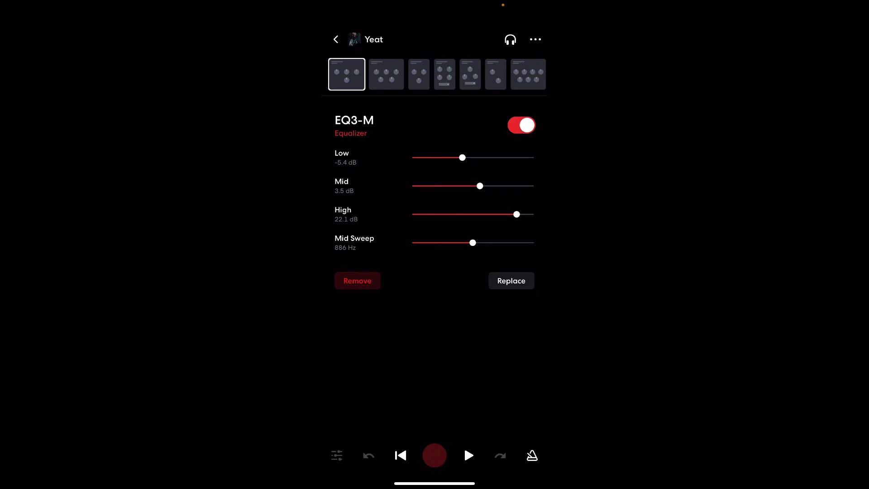
left_click(386, 73)
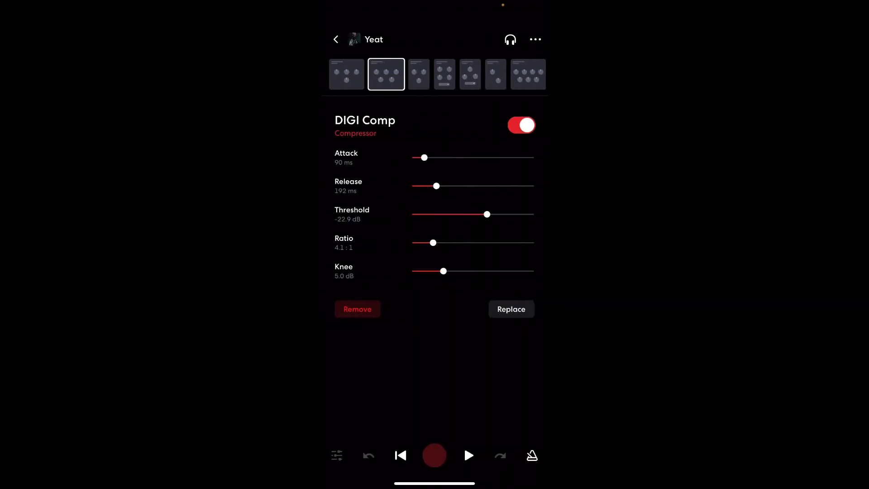
left_click(419, 74)
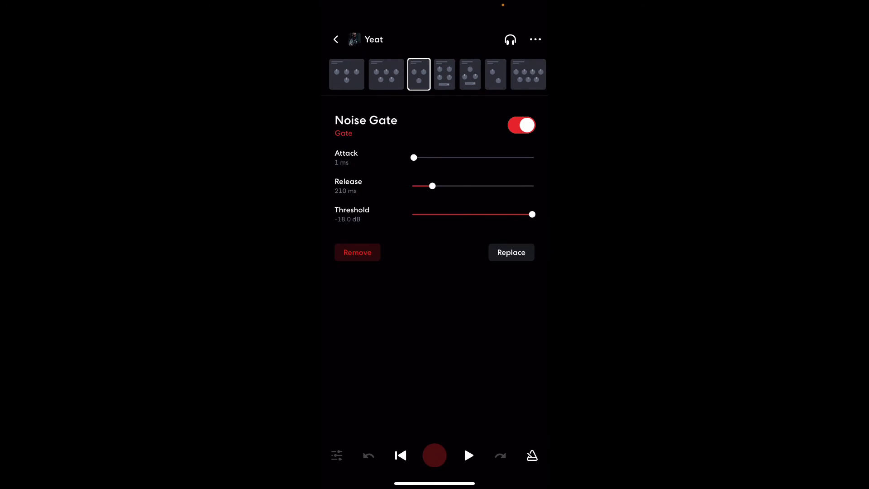
left_click(444, 74)
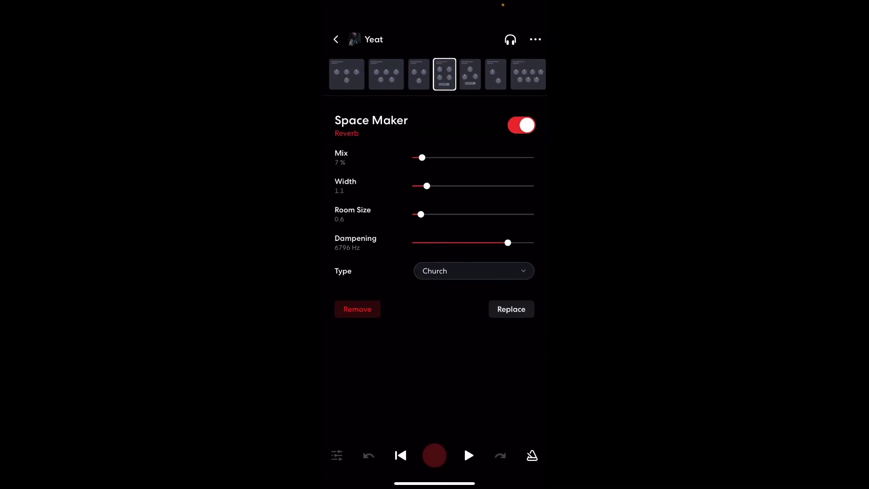
left_click(470, 73)
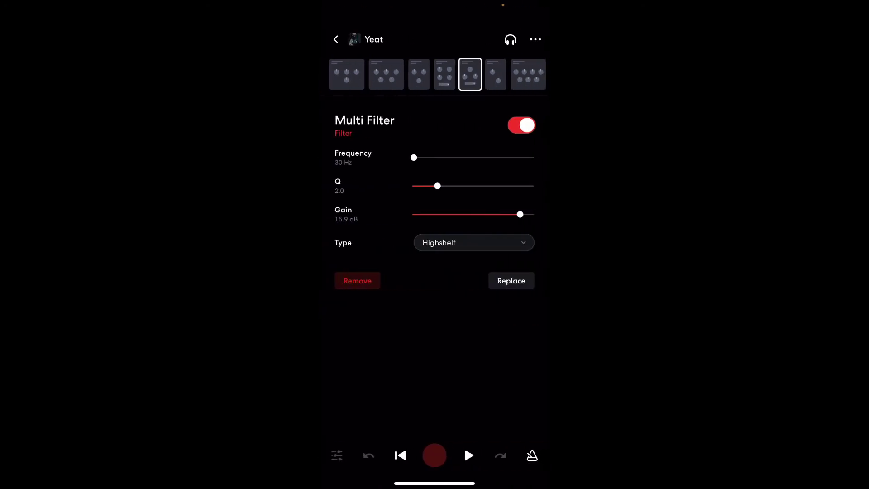
left_click(496, 74)
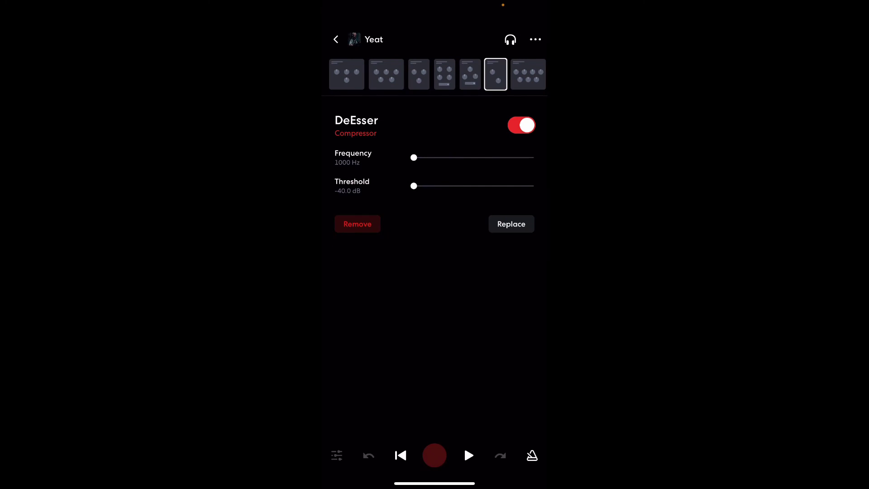
Step: View the Graphic EQ stage, which cuts 100 Hz and boosts 1.6k Hz
left_click(528, 74)
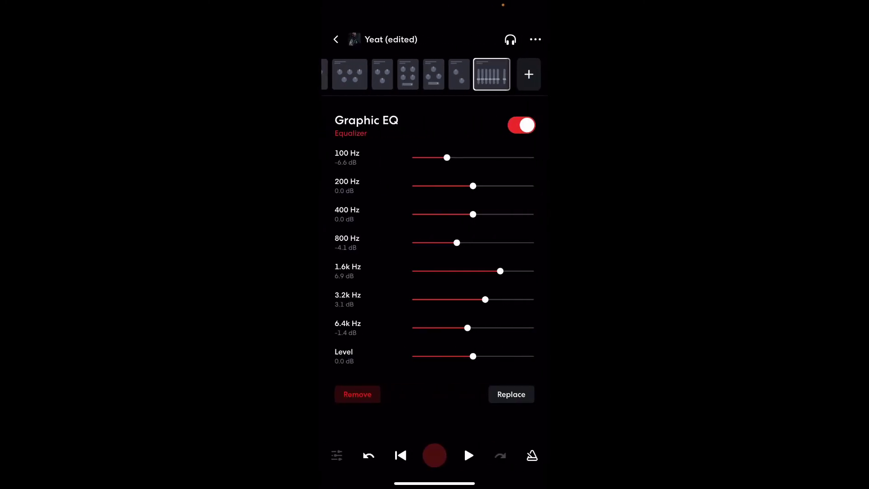